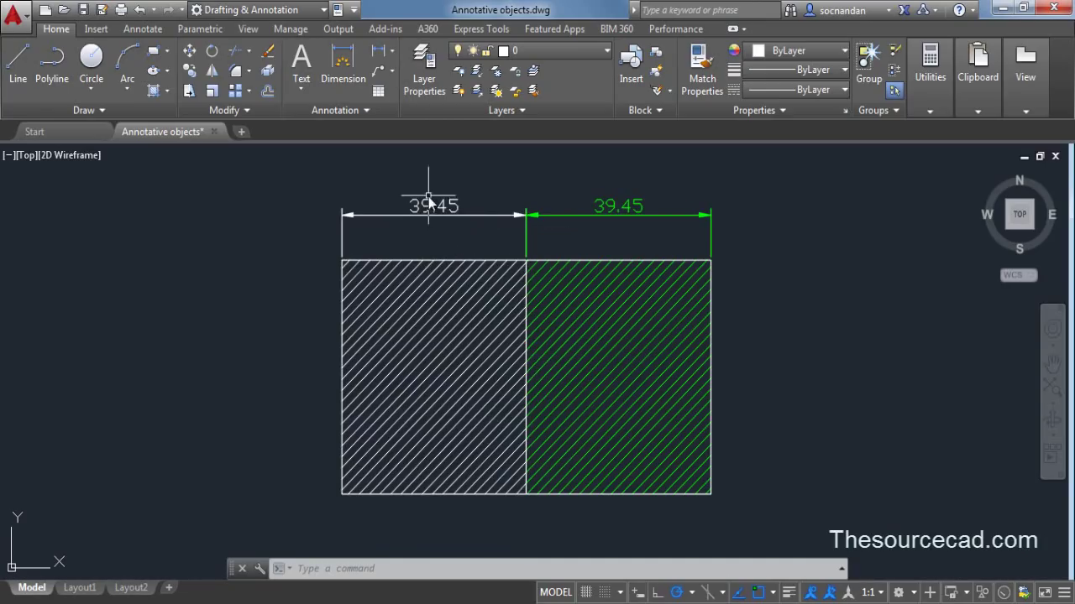
Step: Check the white 39.45 dimension's properties, leaving its Annotative setting at No
mouse_move(429, 329)
left_click(480, 220)
right_click(495, 202)
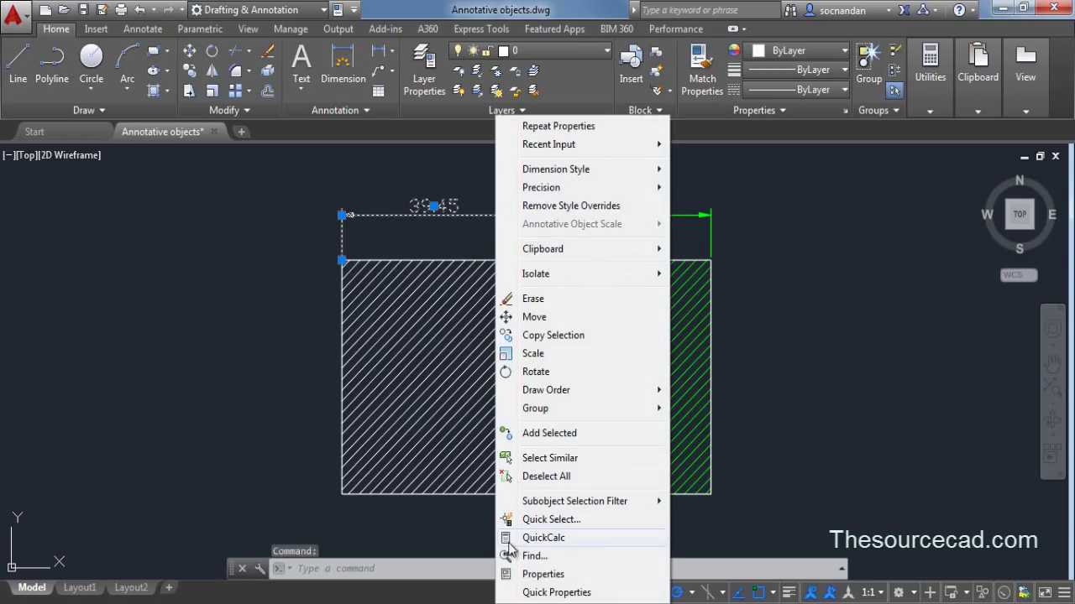
left_click(520, 574)
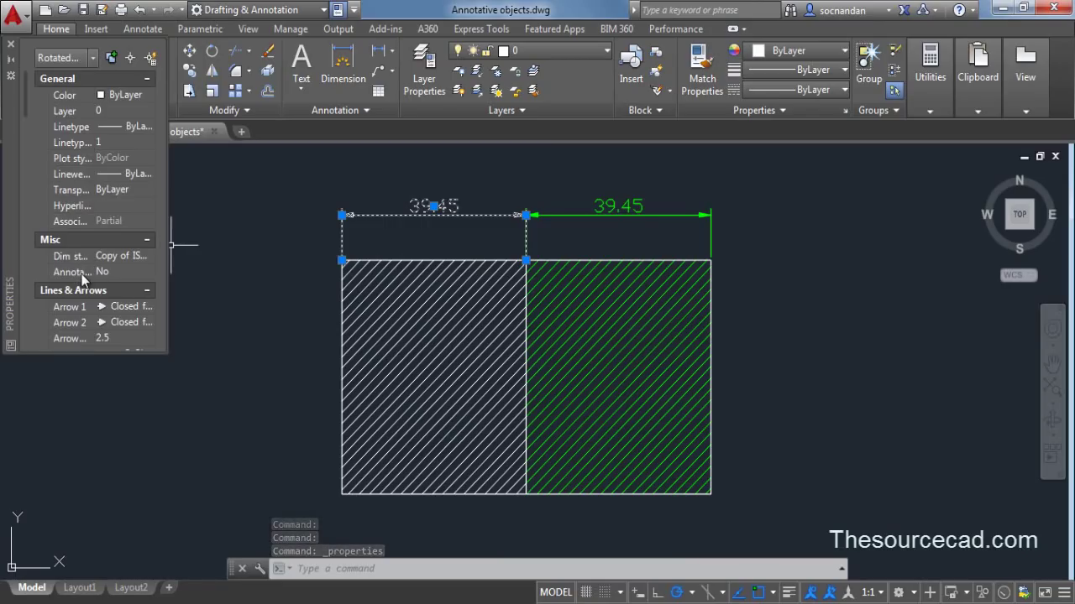
left_click(145, 277)
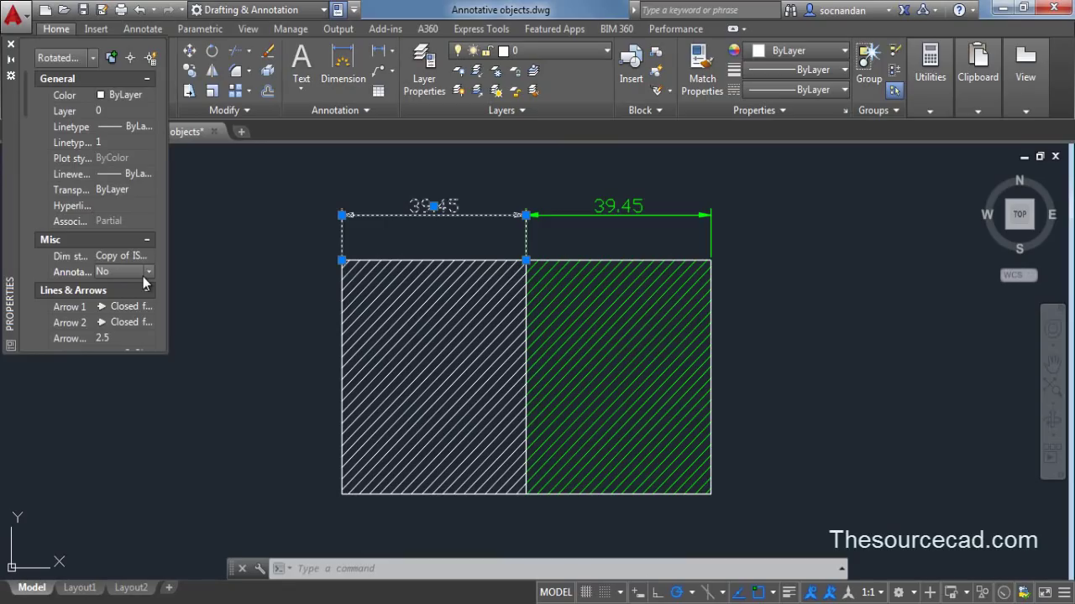
left_click(148, 274)
left_click(11, 46)
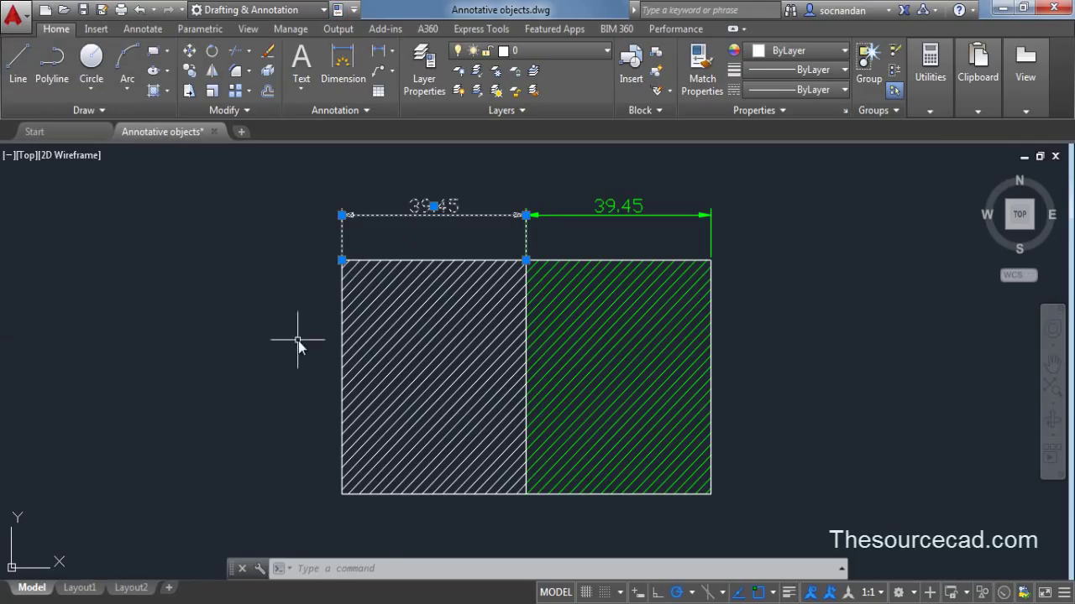
key("Escape")
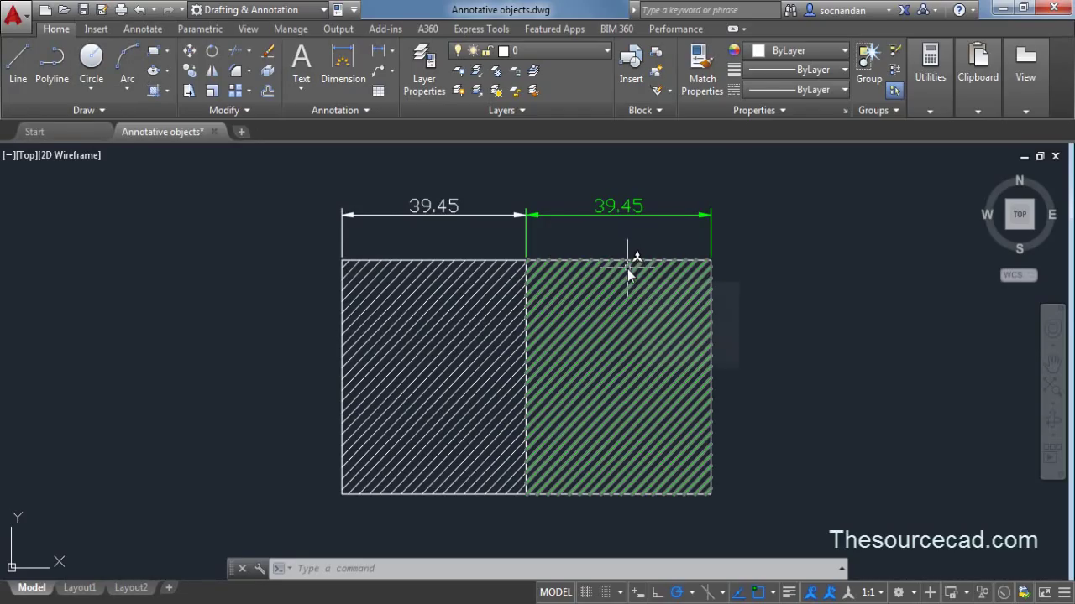
Step: Try annotation scales 1:2 and 2:1 in model space, then reset to 1:1
mouse_move(627, 268)
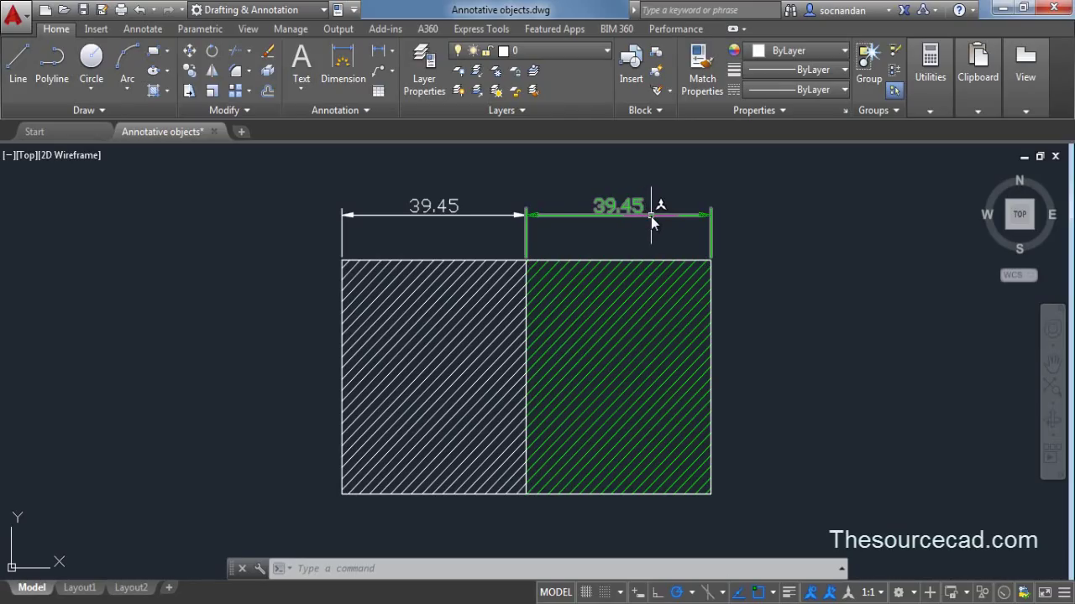
mouse_move(651, 217)
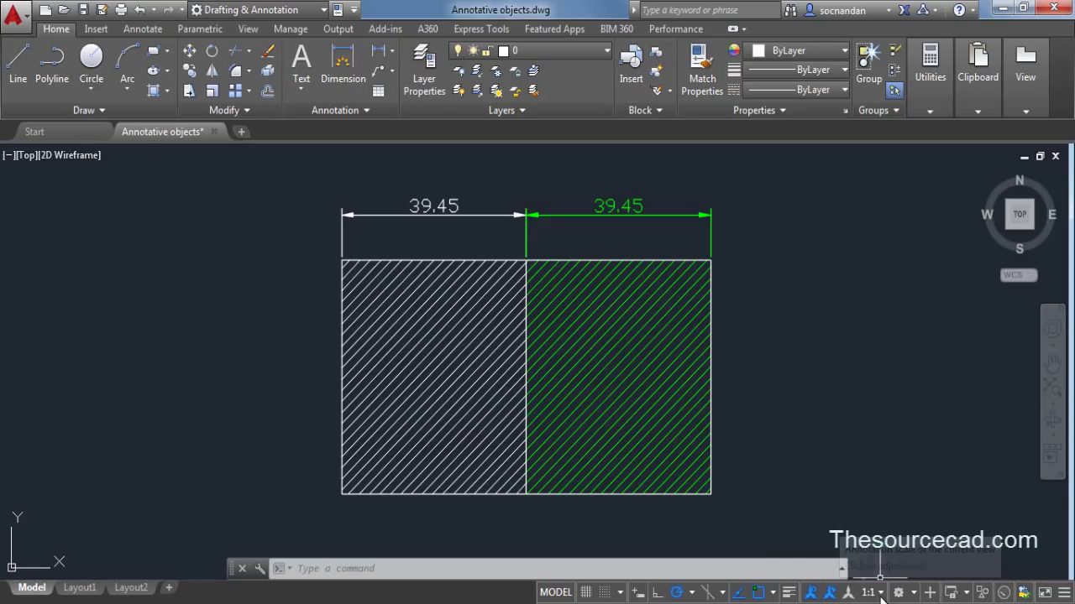
left_click(879, 593)
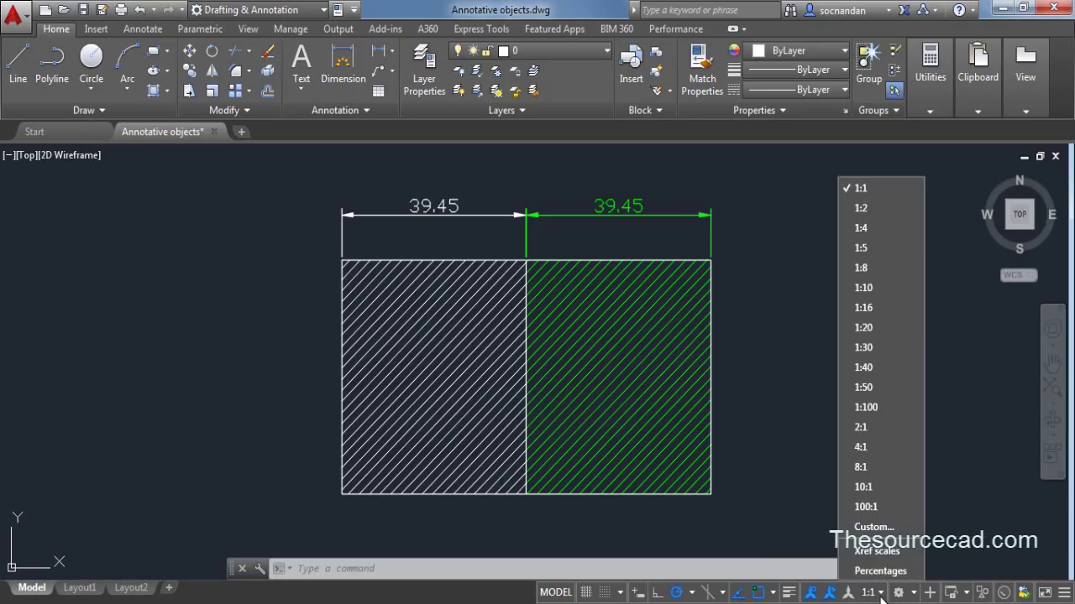
left_click(880, 211)
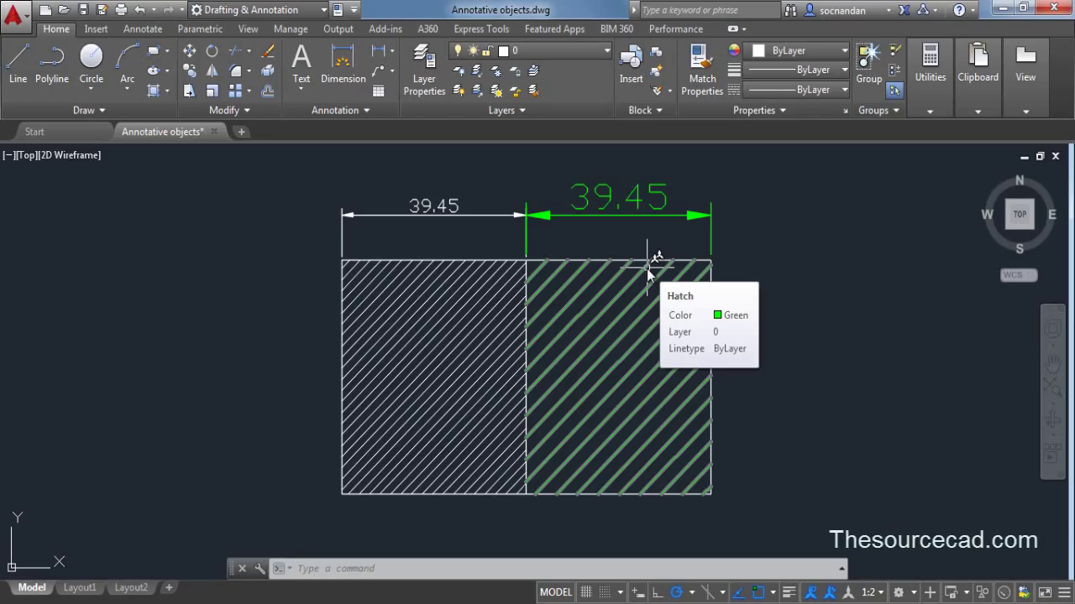
left_click(879, 593)
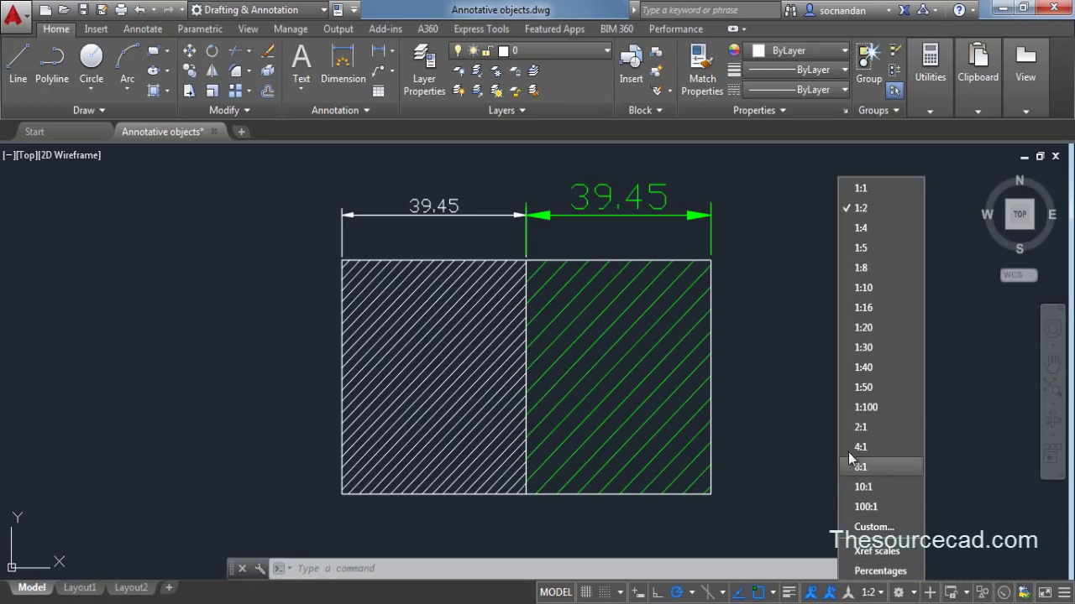
left_click(868, 428)
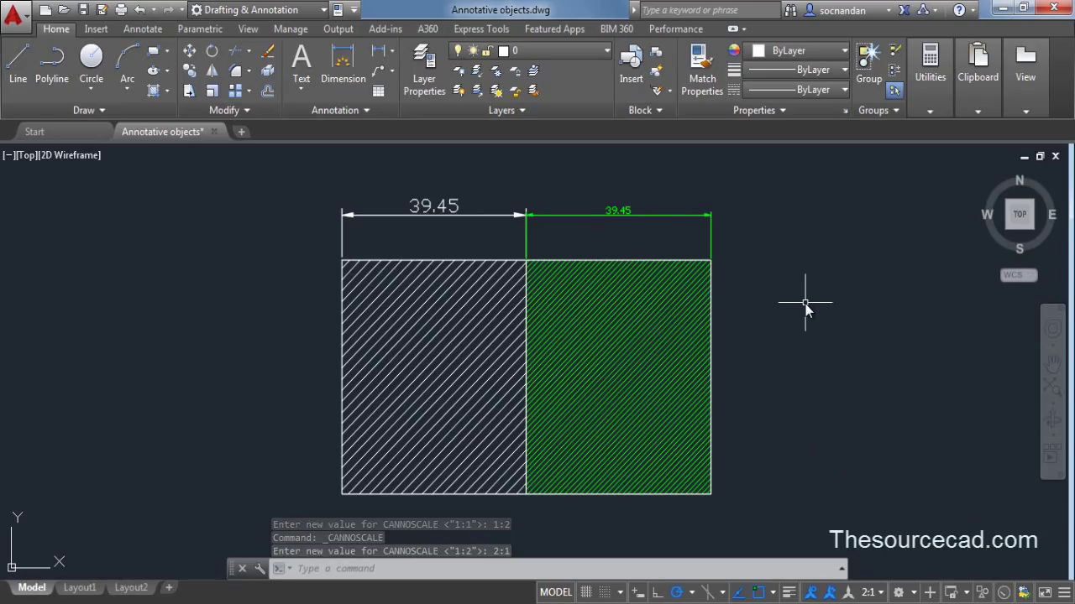
left_click(882, 593)
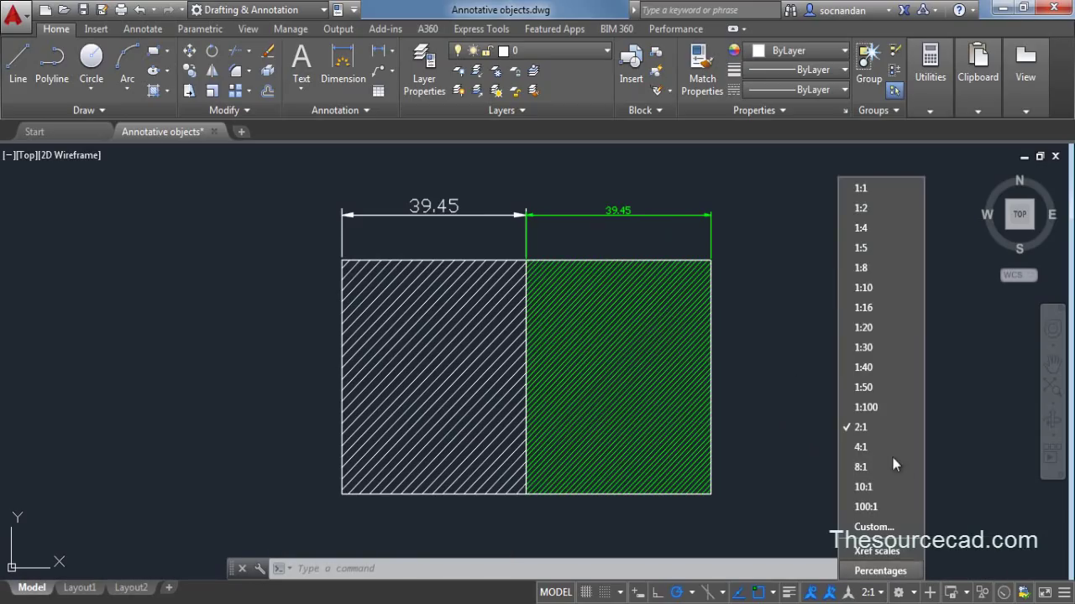
left_click(871, 187)
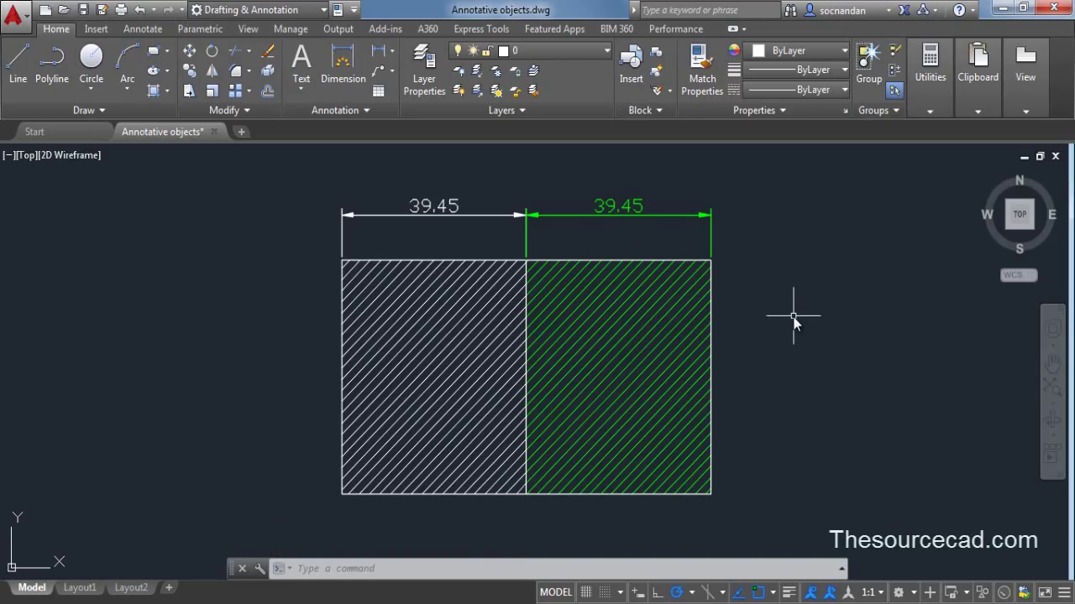
Step: Set Layout1's viewport scale to 1:1 and return to paper space
left_click(92, 591)
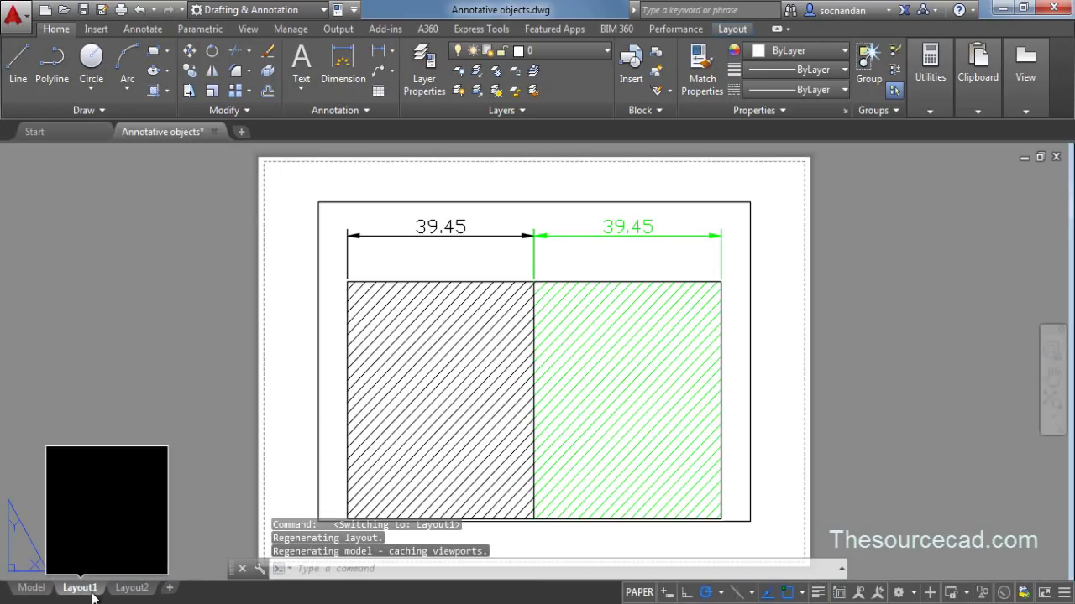
double_click(600, 252)
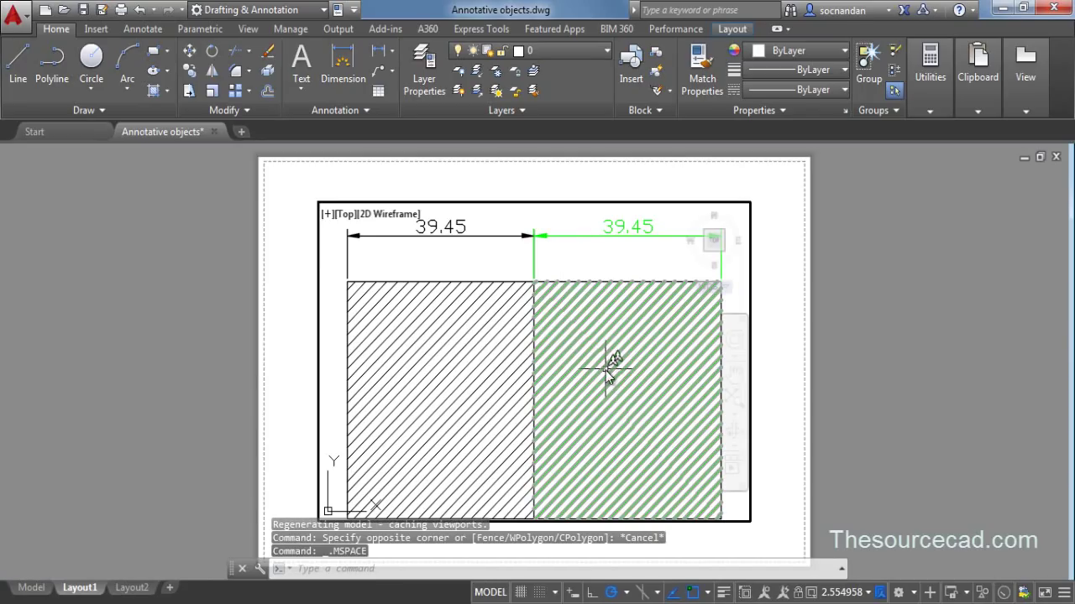
left_click(867, 593)
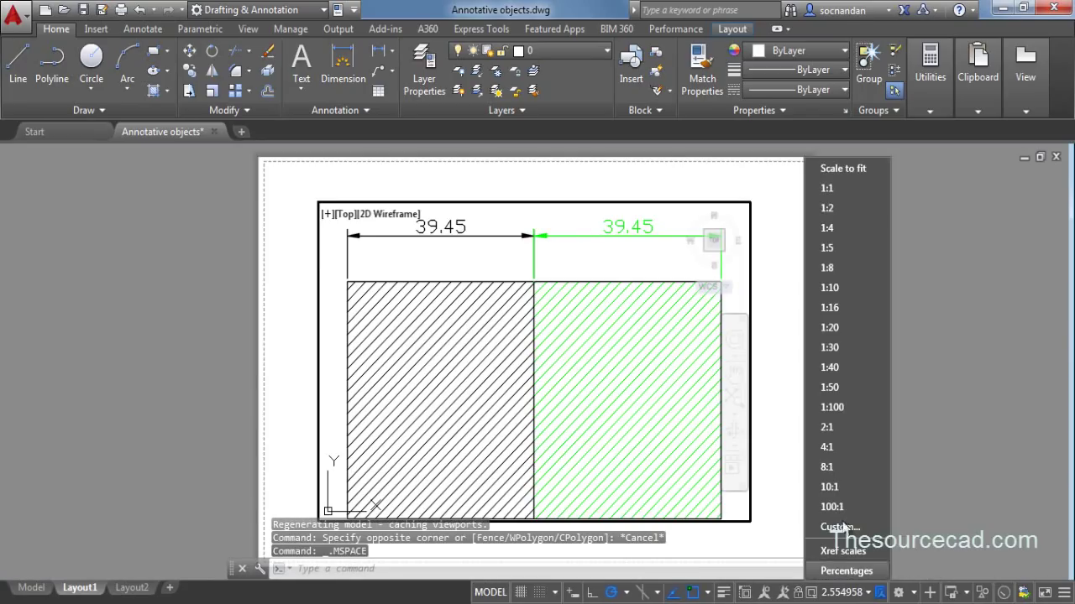
left_click(840, 195)
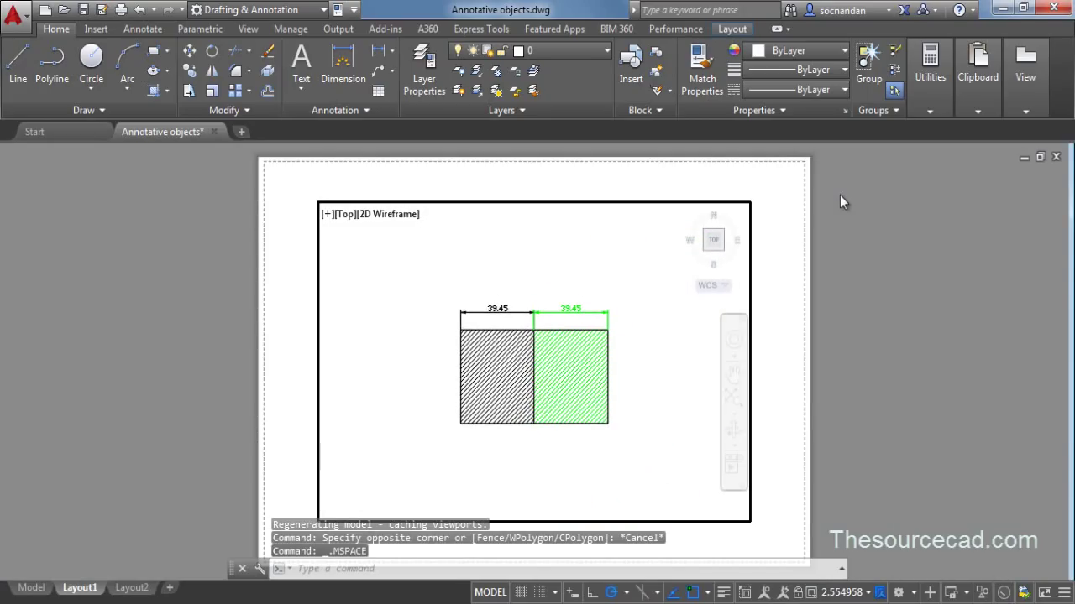
double_click(765, 242)
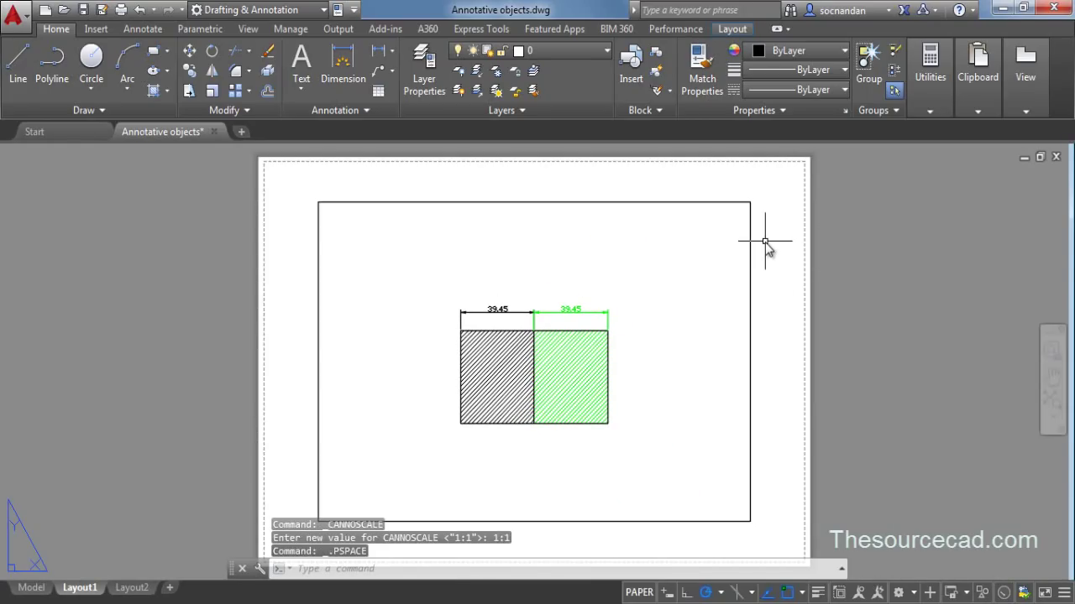
scroll(559, 372, "up", 3)
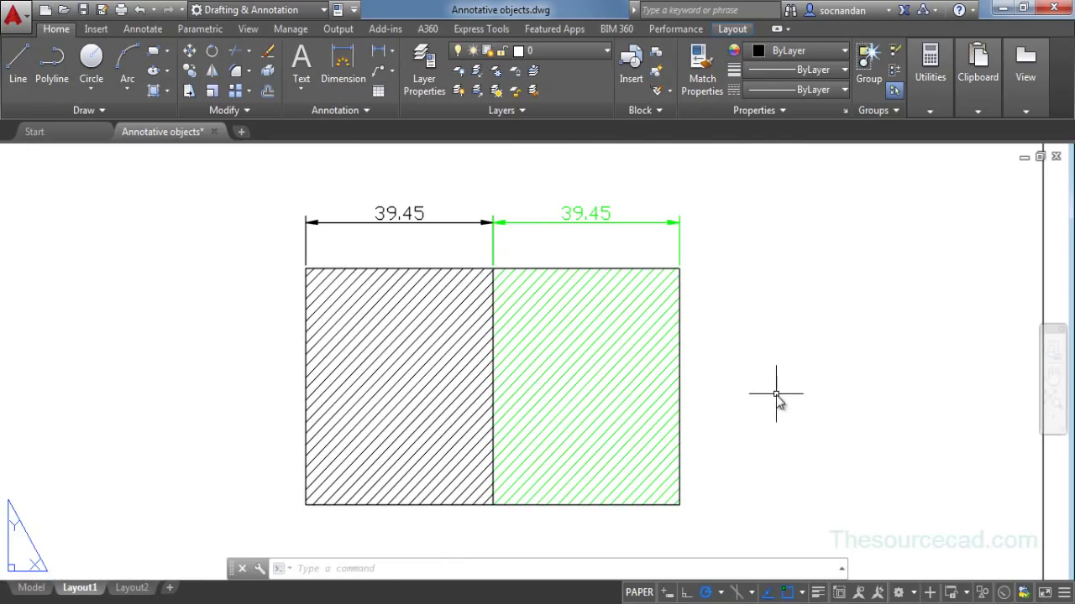
scroll(776, 395, "down", 4)
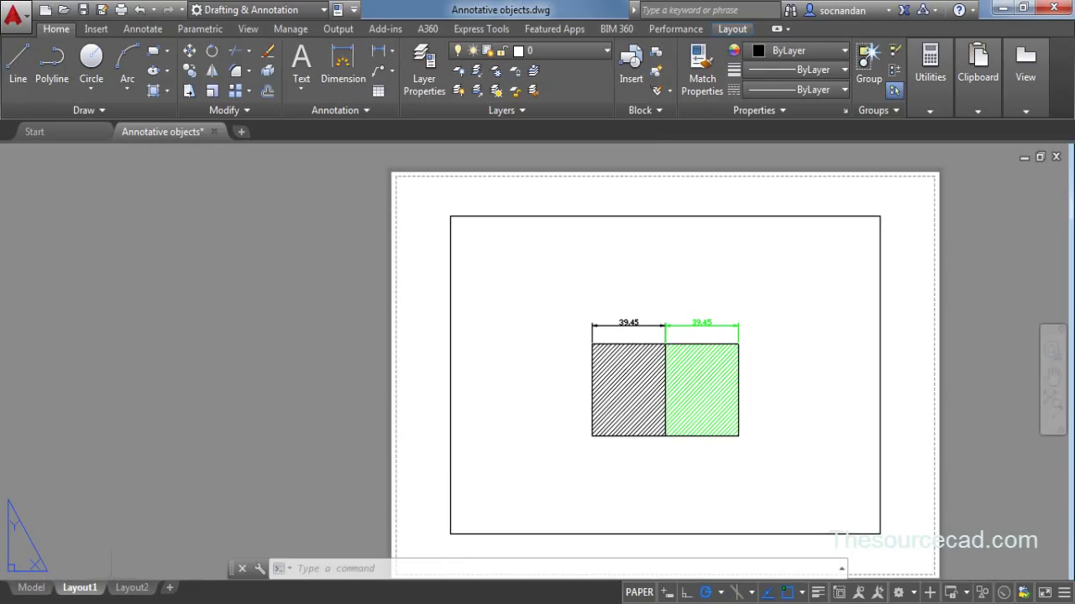
Step: Set Layout2's viewport scale to 1:2 and return to paper space to compare dimensions
left_click(132, 588)
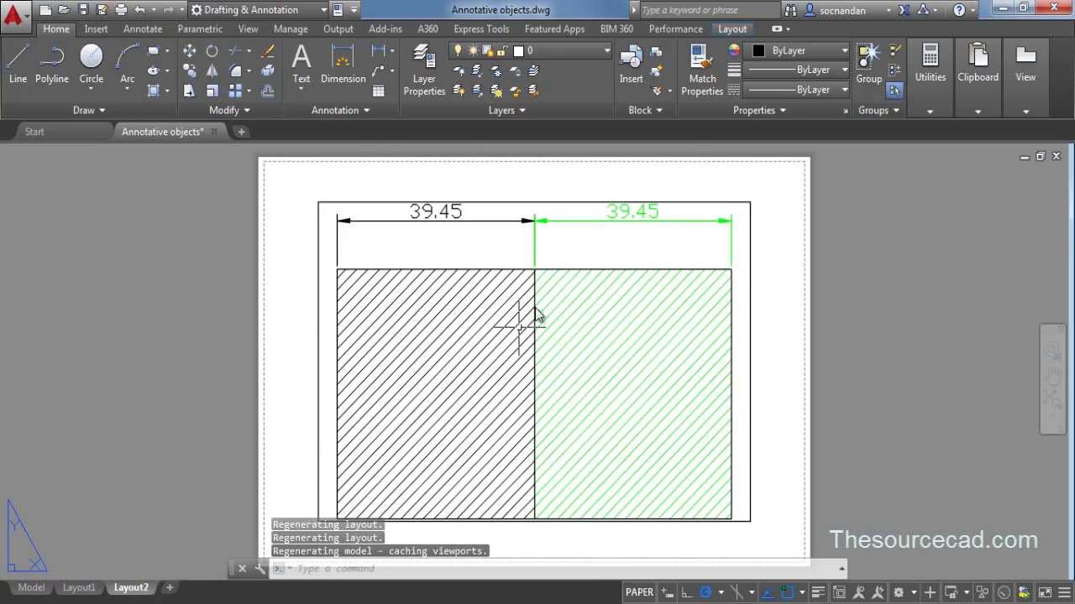
double_click(628, 259)
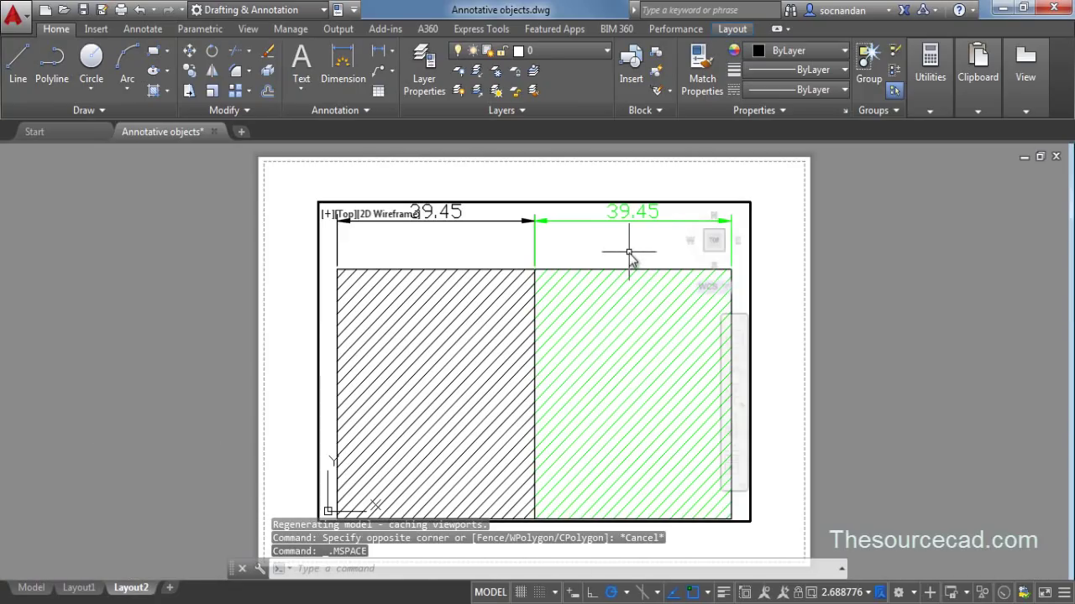
left_click(850, 593)
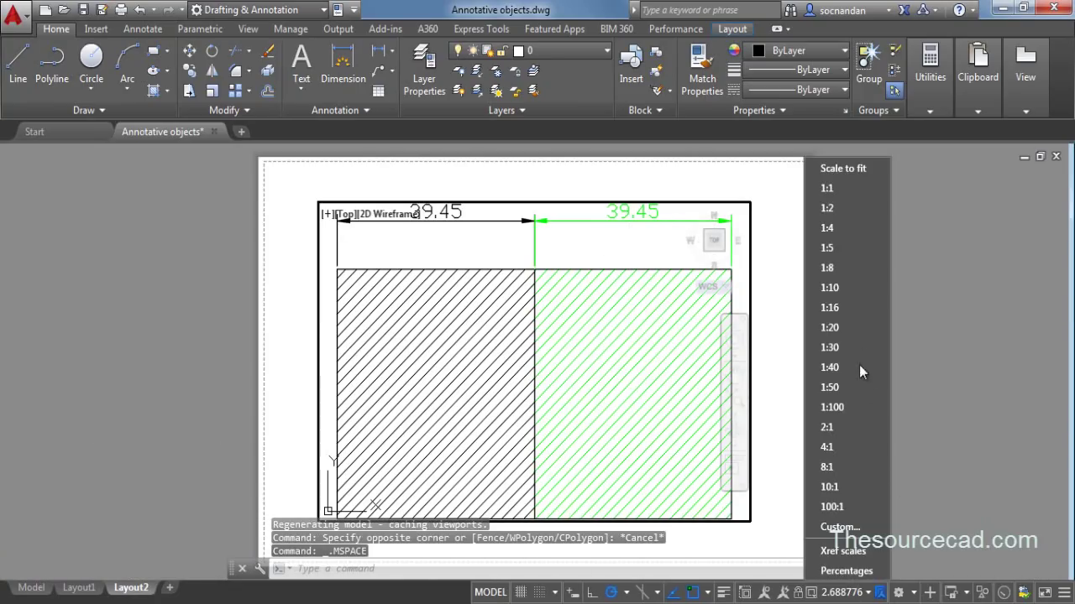
left_click(851, 210)
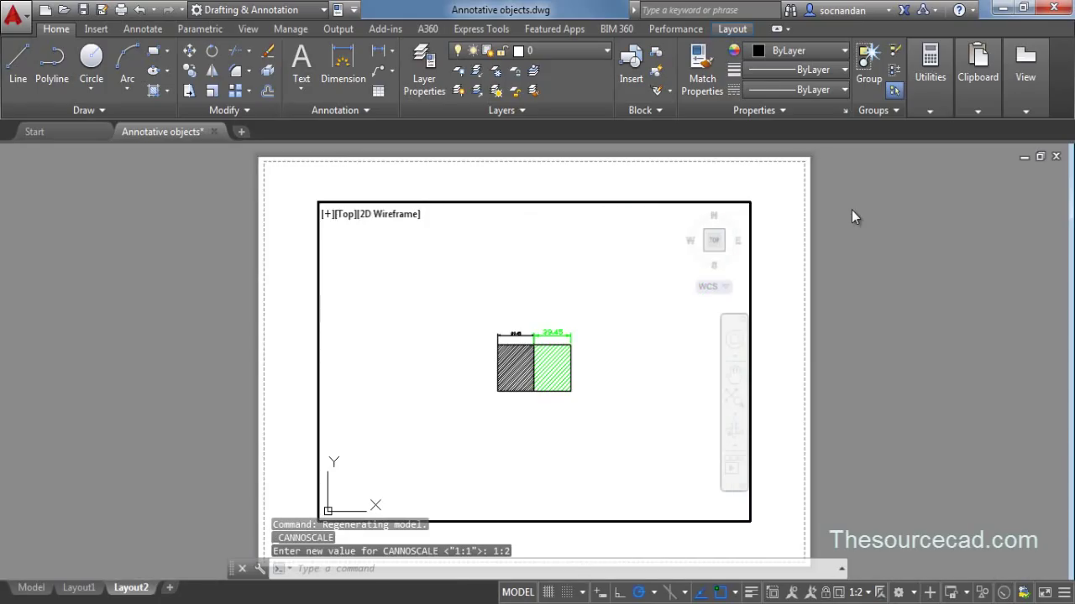
double_click(774, 245)
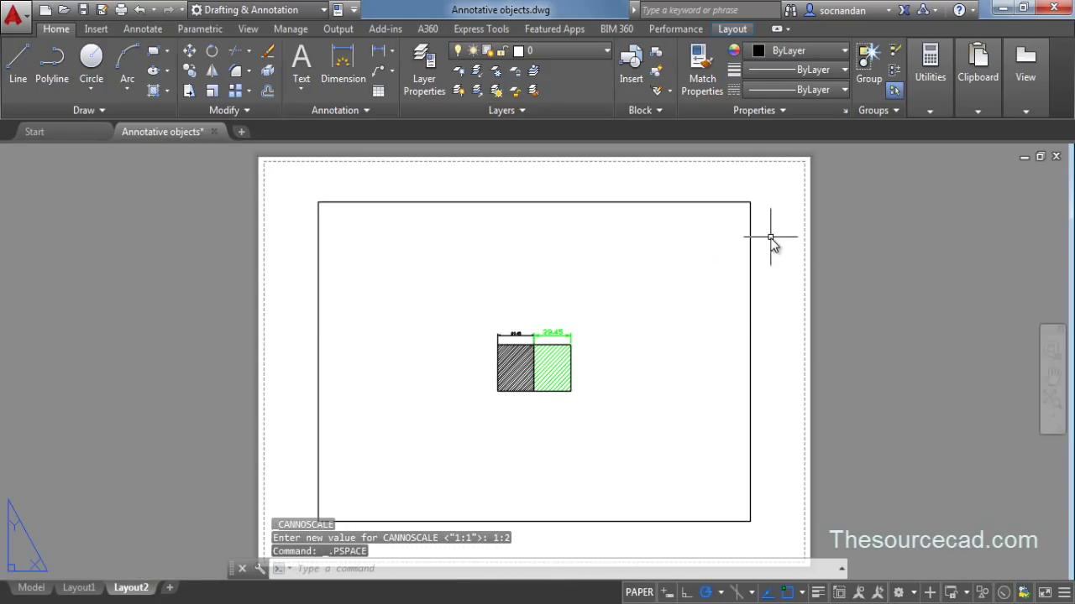
scroll(520, 361, "up", 5)
scroll(536, 360, "up", 2)
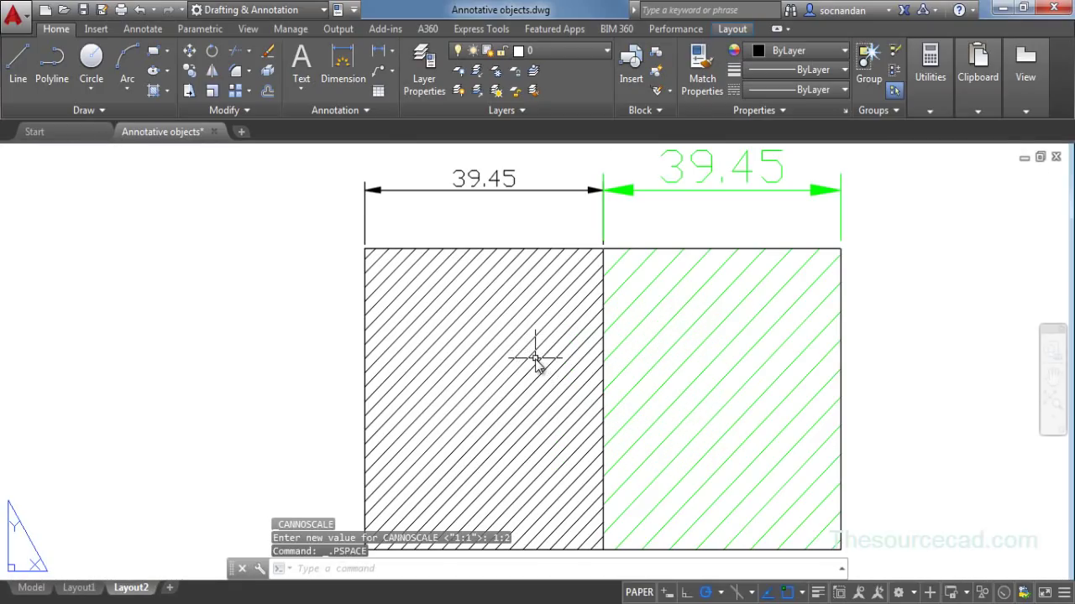
scroll(551, 372, "down", 2)
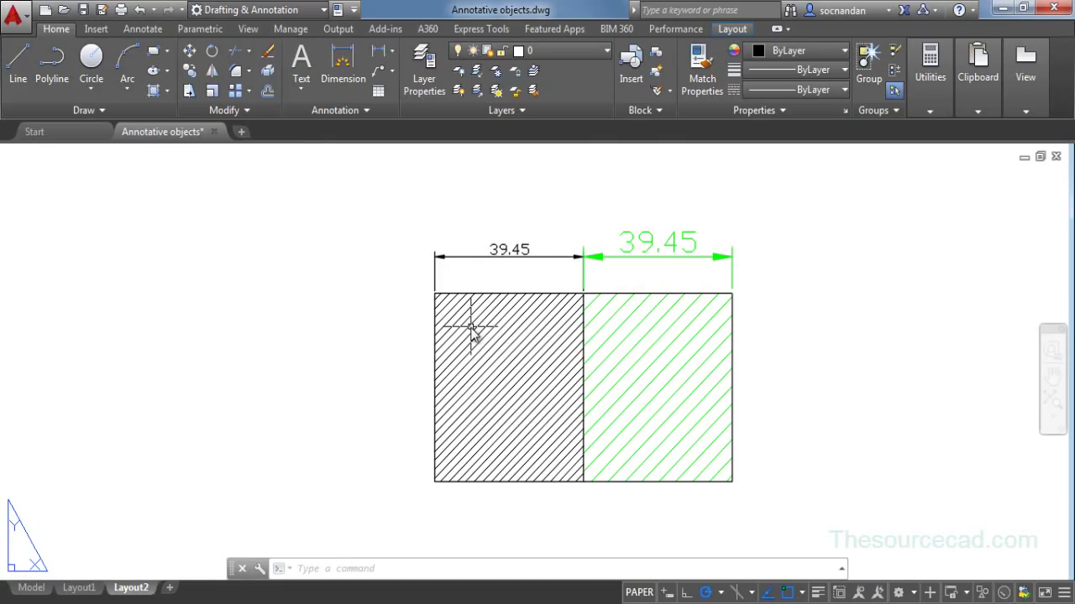
scroll(705, 327, "down", 6)
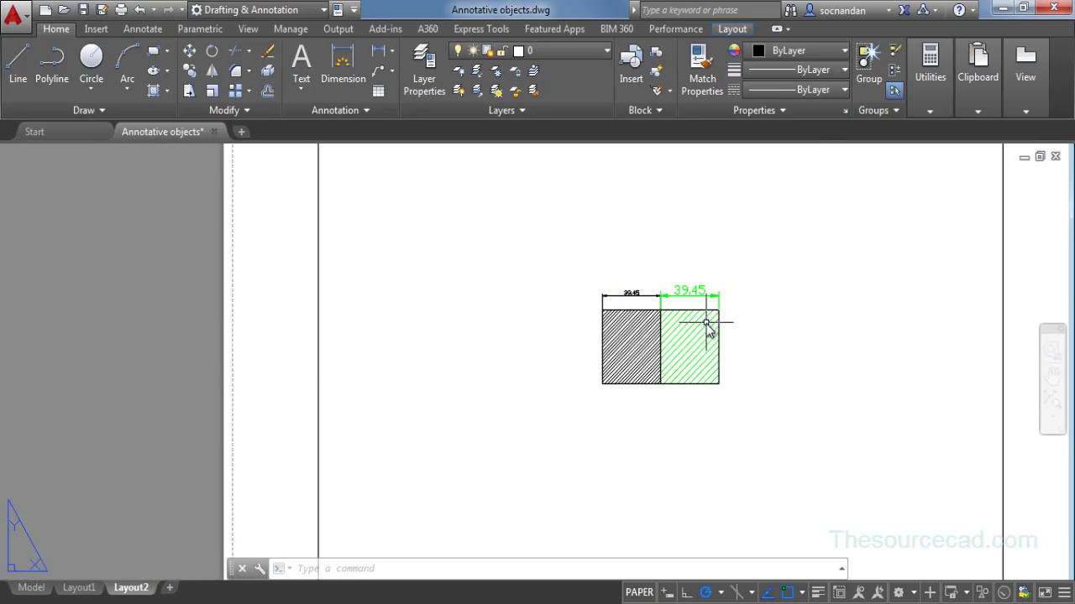
middle_click_drag(744, 324, 643, 344)
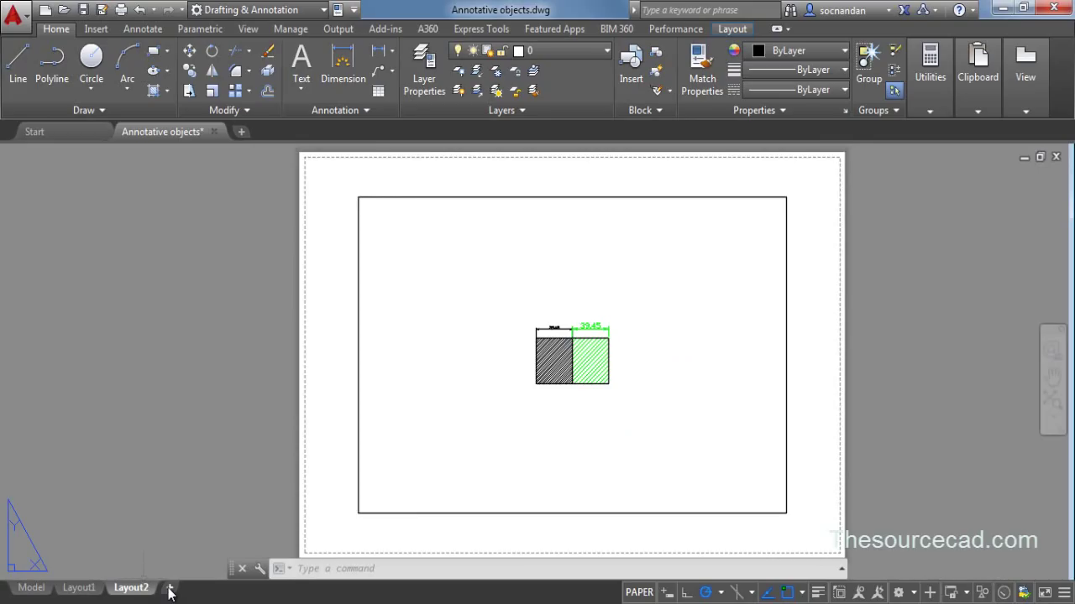
Step: Create Layout3 with its viewport scale set to 2:1, back in paper space
left_click(169, 590)
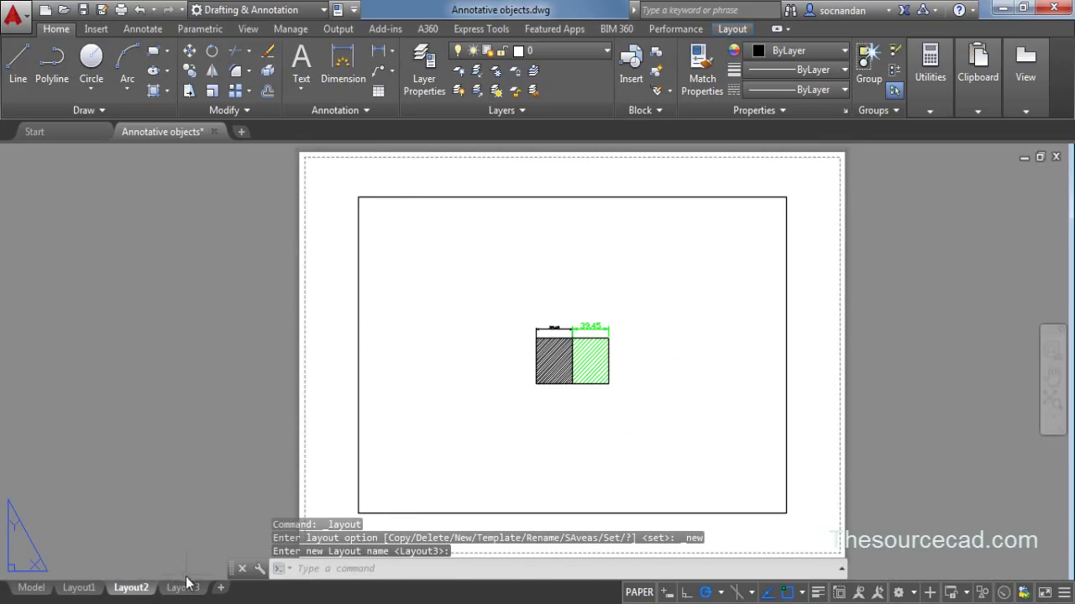
left_click(188, 587)
double_click(608, 269)
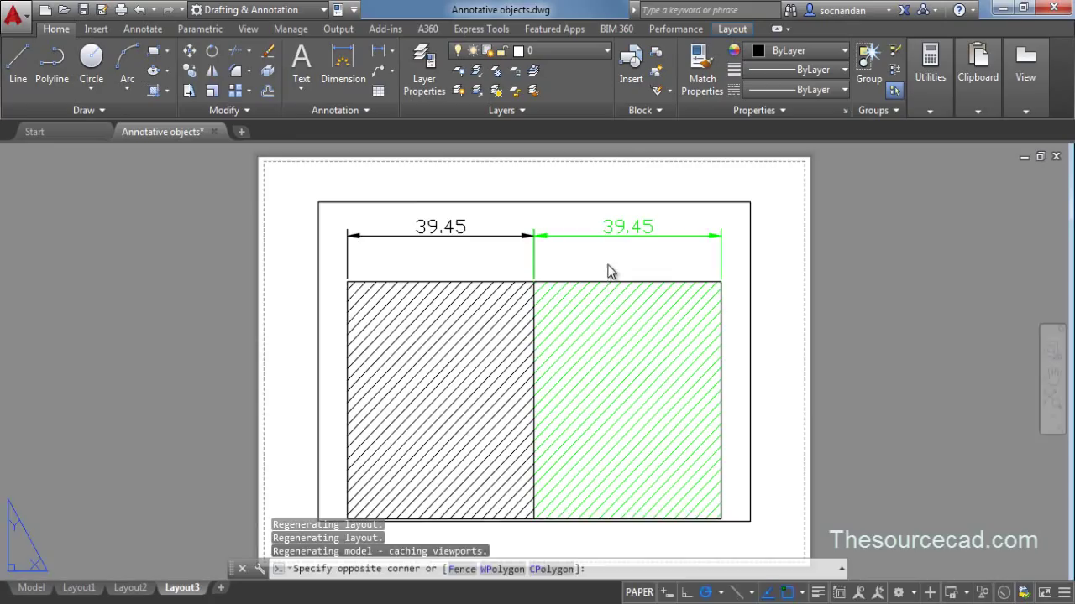
left_click(866, 593)
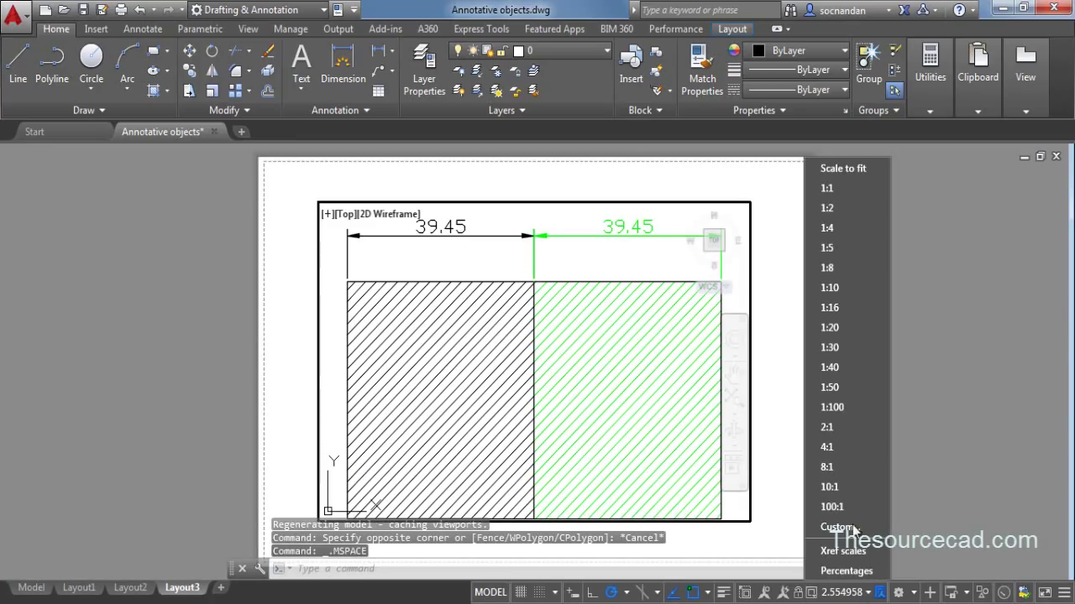
left_click(828, 430)
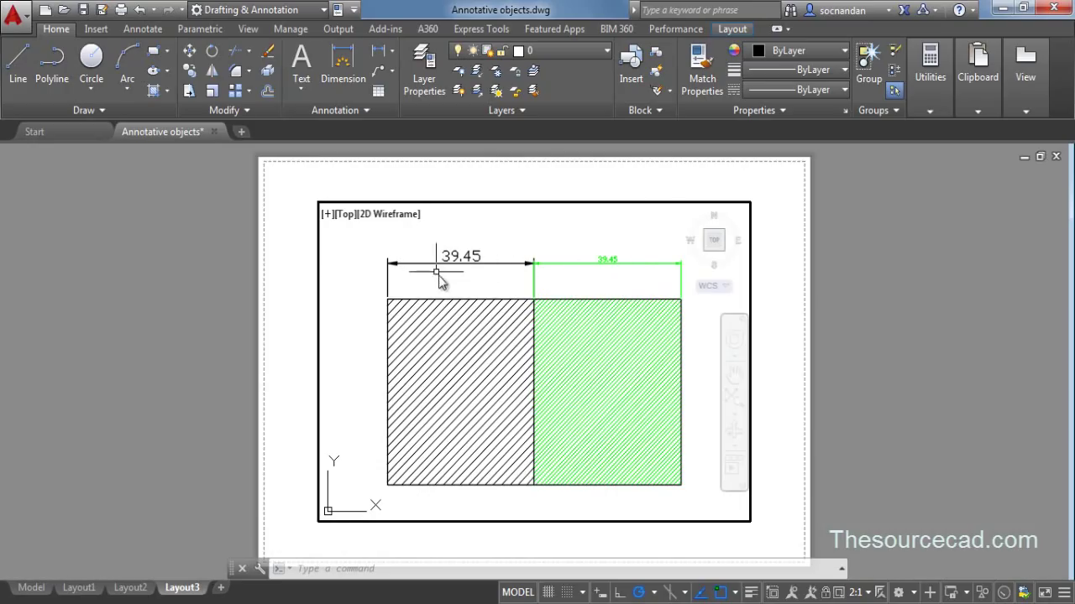
double_click(653, 195)
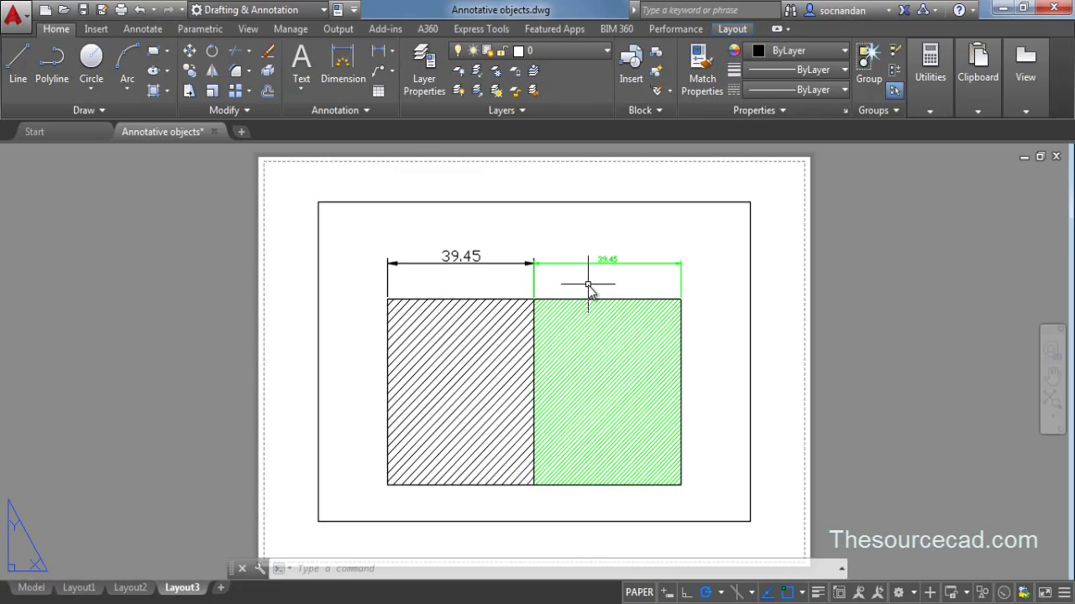
Step: Minimize AutoCAD to show the Scale 2:1, 1:1 and 1:2 comparison image
left_click(1001, 8)
scroll(924, 294, "down", 2)
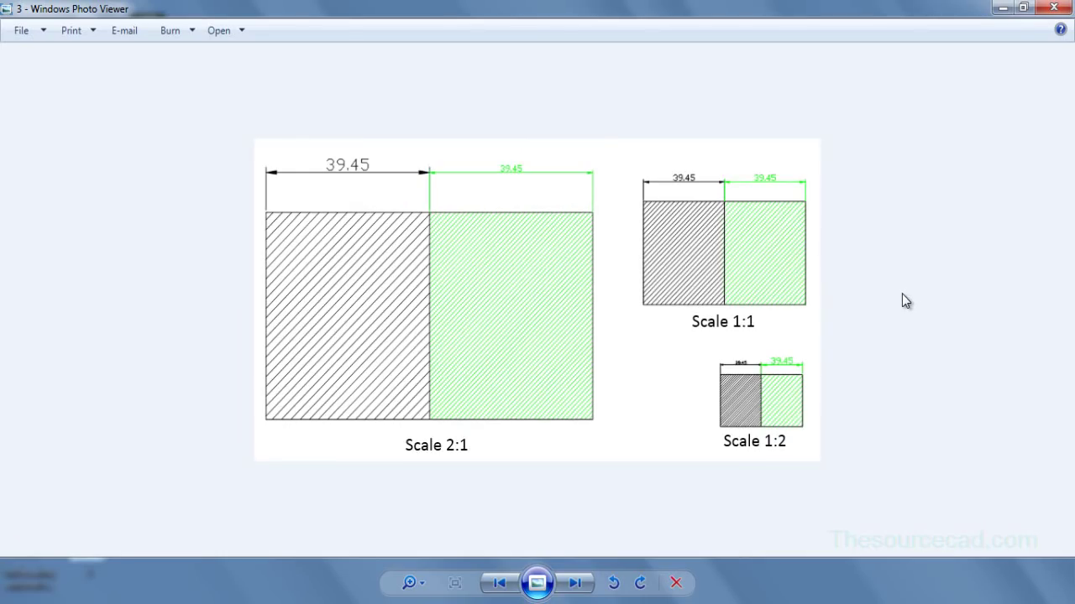